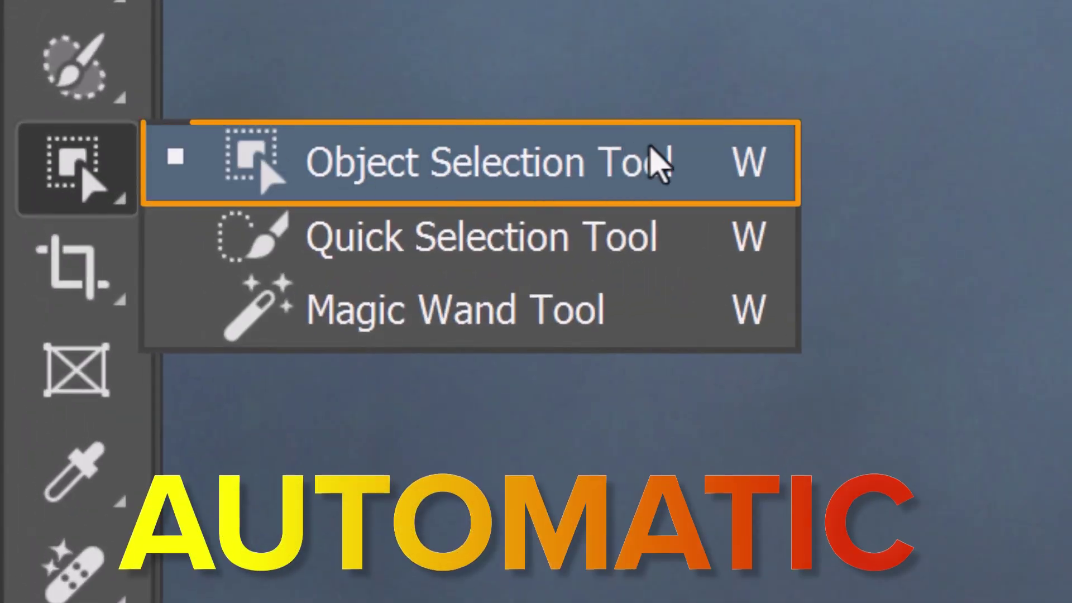
- Select the woman's nose, ears and facial skin through the Object Selection Tool's Select people options
{"action": "left_click", "coordinate": [656, 162]}
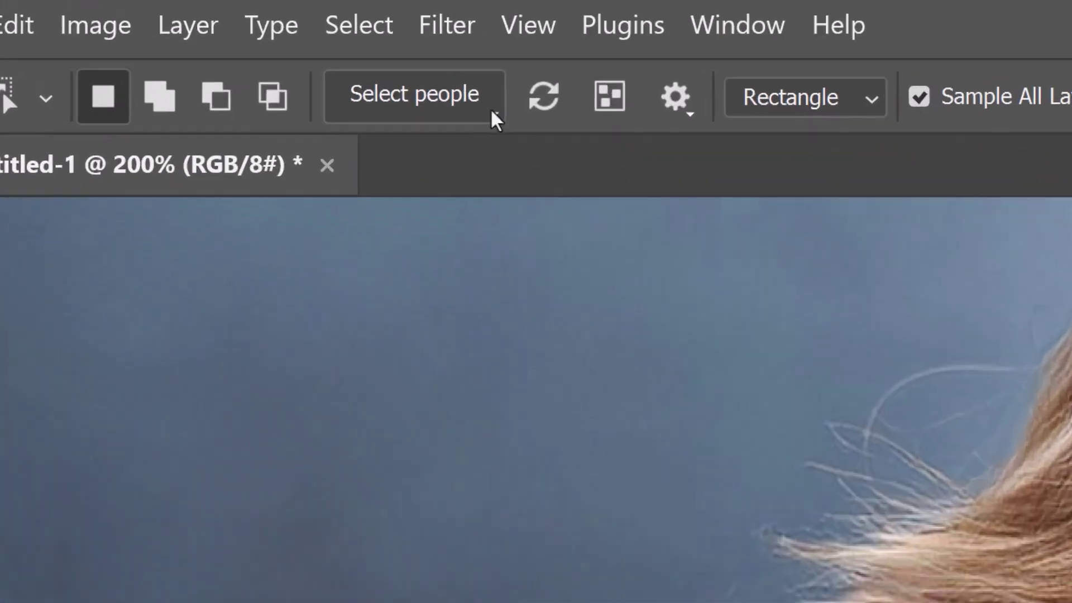
{"action": "left_click", "coordinate": [200, 30]}
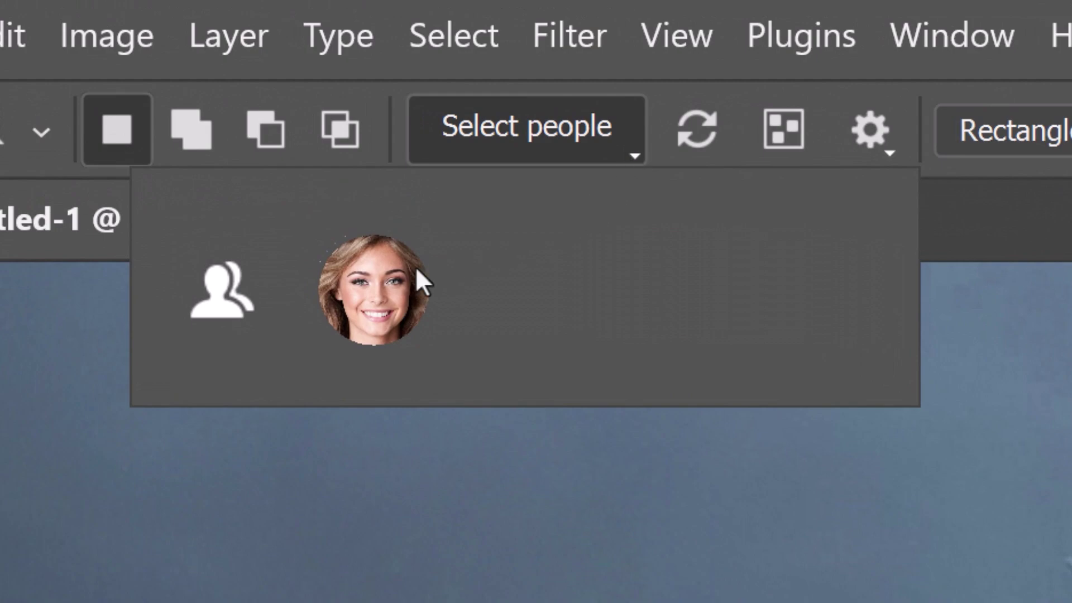
{"action": "left_click", "coordinate": [375, 294]}
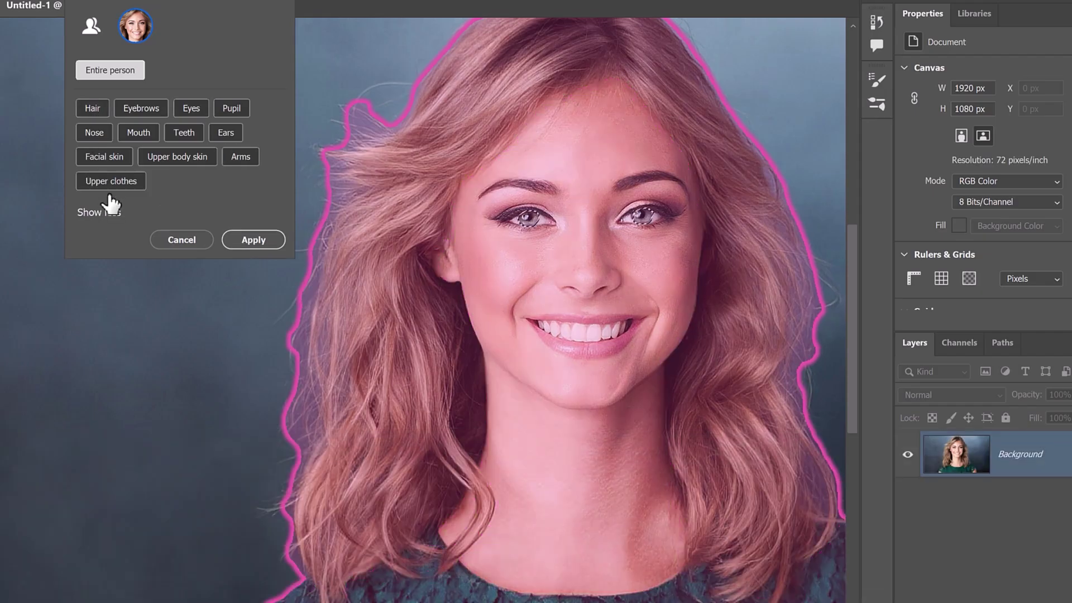
{"action": "left_click", "coordinate": [95, 132]}
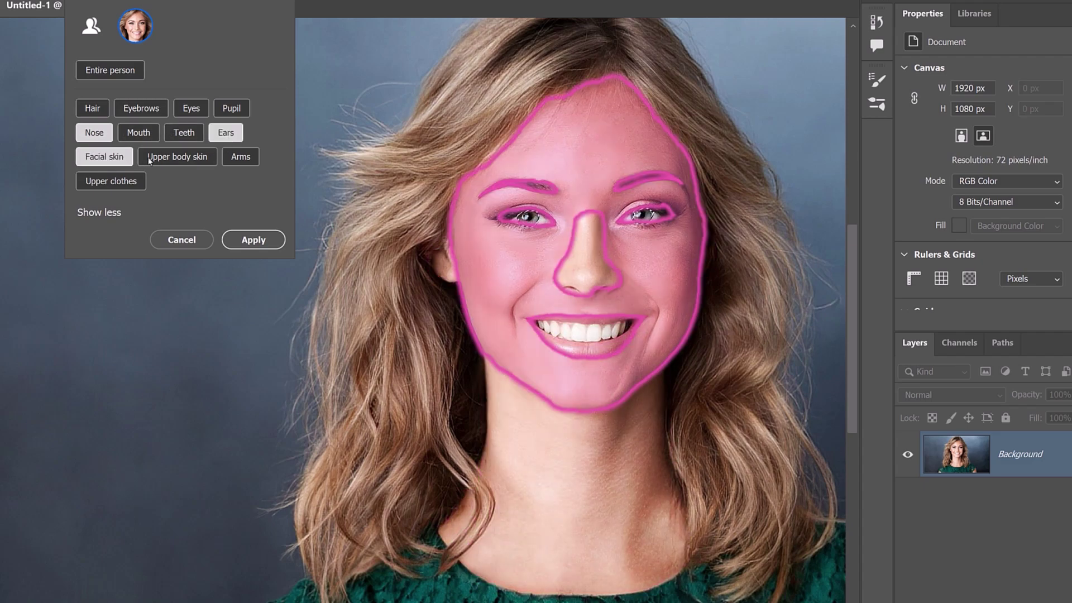
{"action": "left_click", "coordinate": [240, 239]}
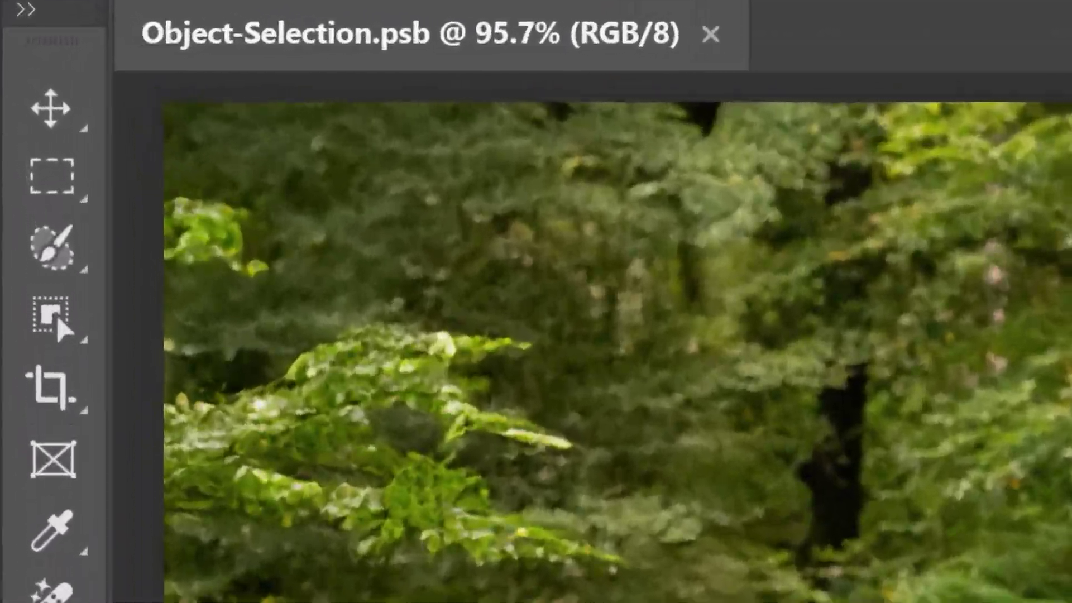
- Select the teeth of both people with the Object Selection Tool's Select people options
{"action": "key", "text": "w"}
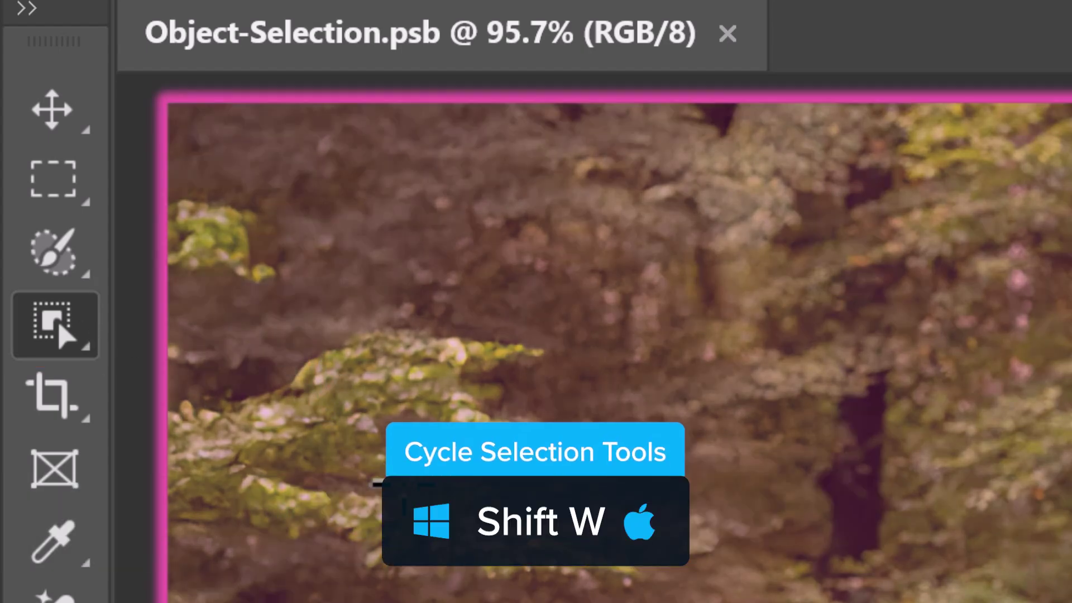
{"action": "key", "text": "shift+w"}
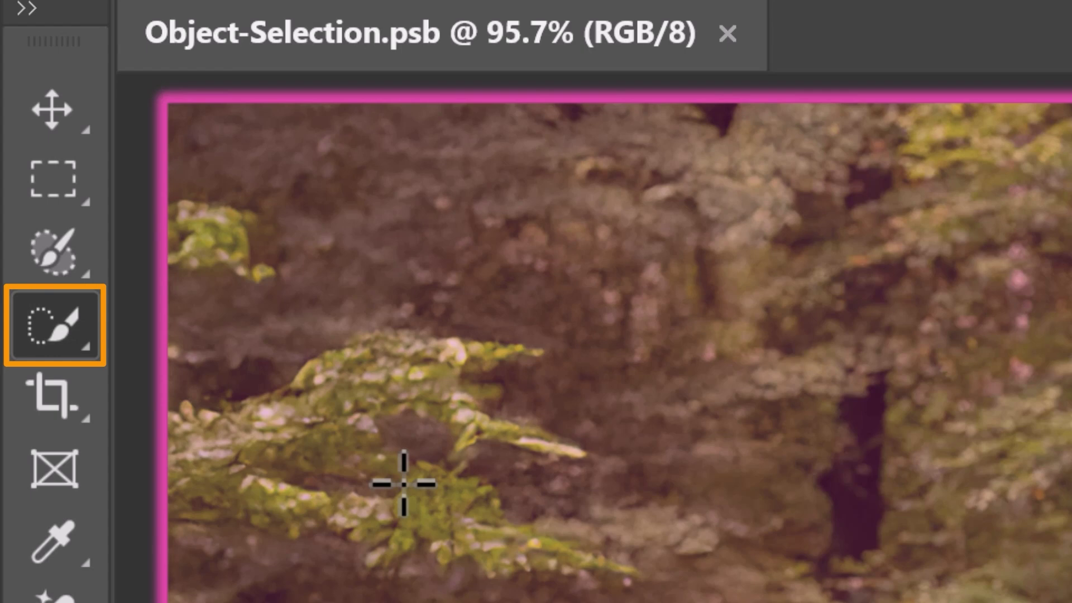
{"action": "key", "text": "shift+w"}
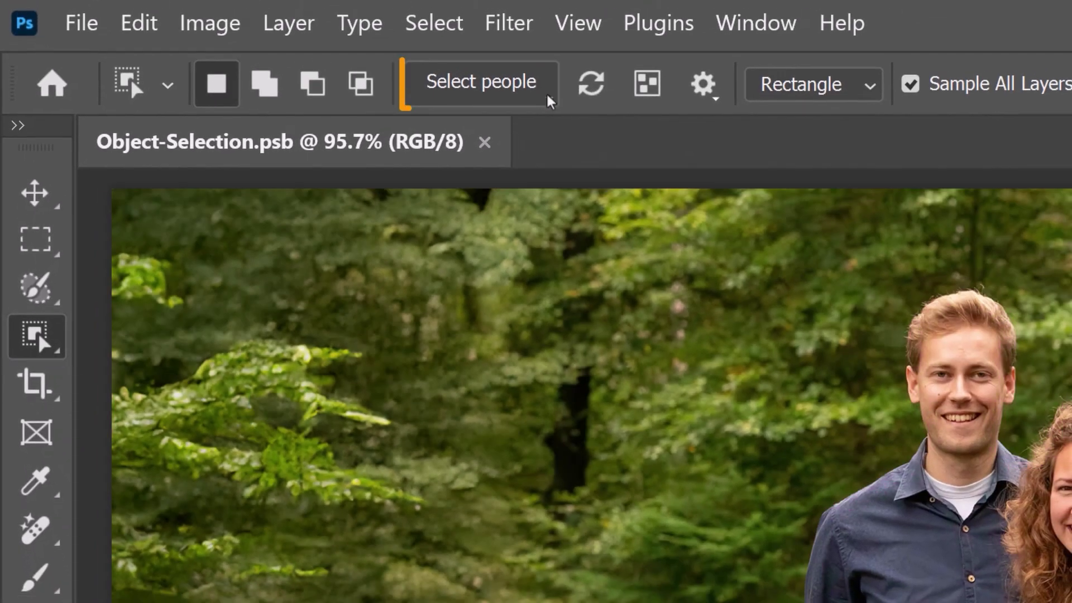
{"action": "left_click", "coordinate": [550, 99]}
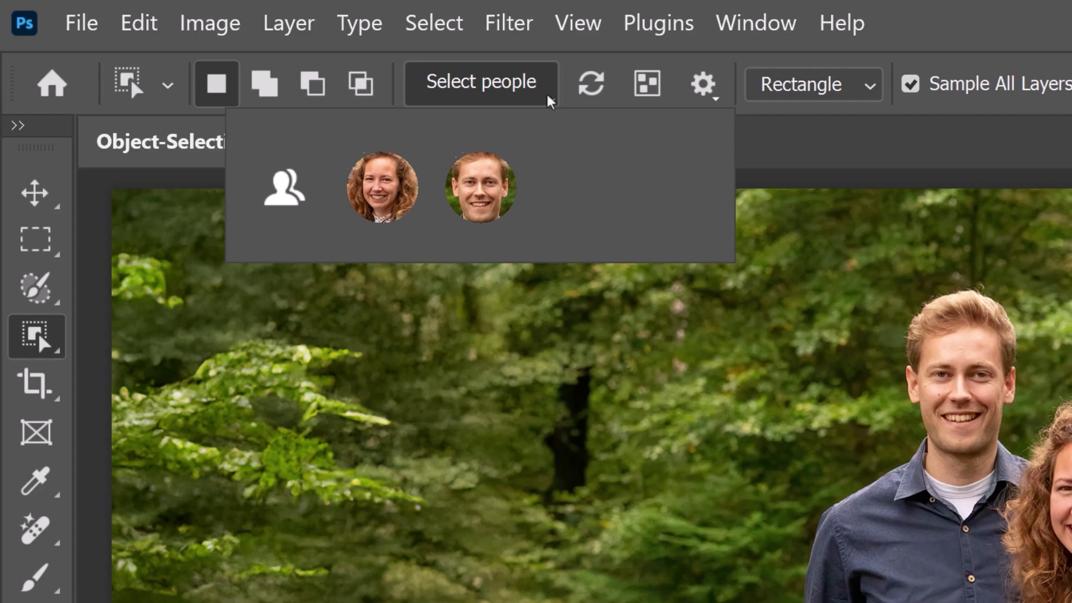
{"action": "left_click", "coordinate": [290, 204]}
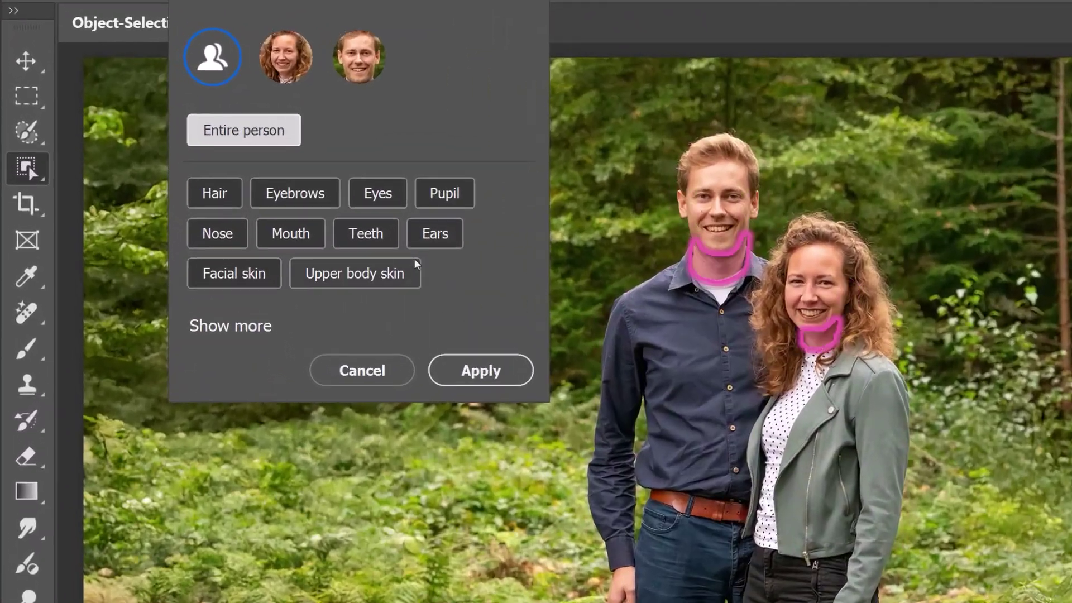
{"action": "left_click", "coordinate": [366, 234]}
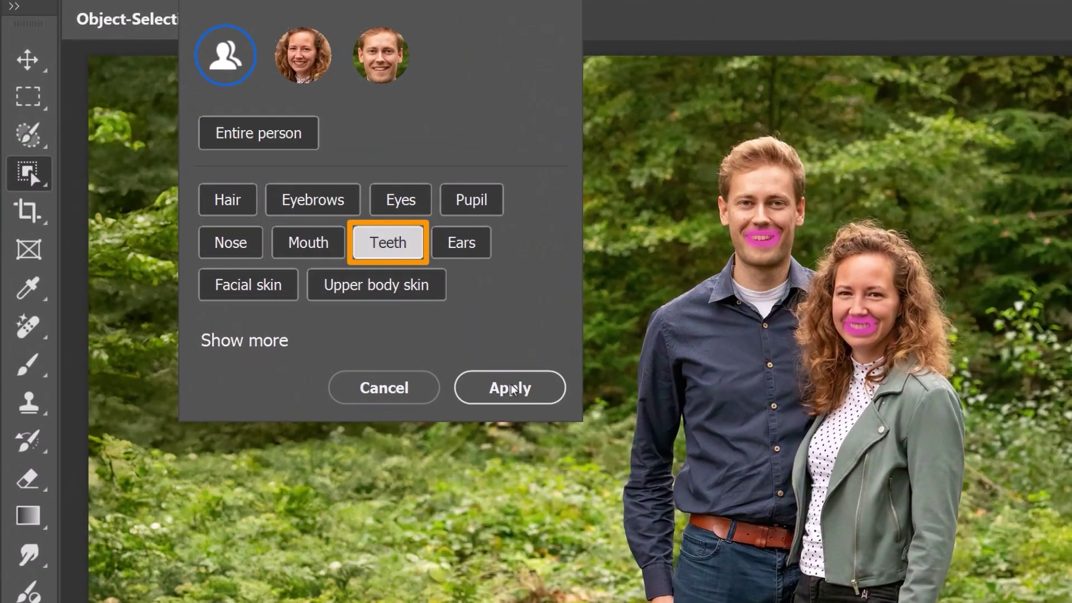
{"action": "left_click", "coordinate": [511, 388]}
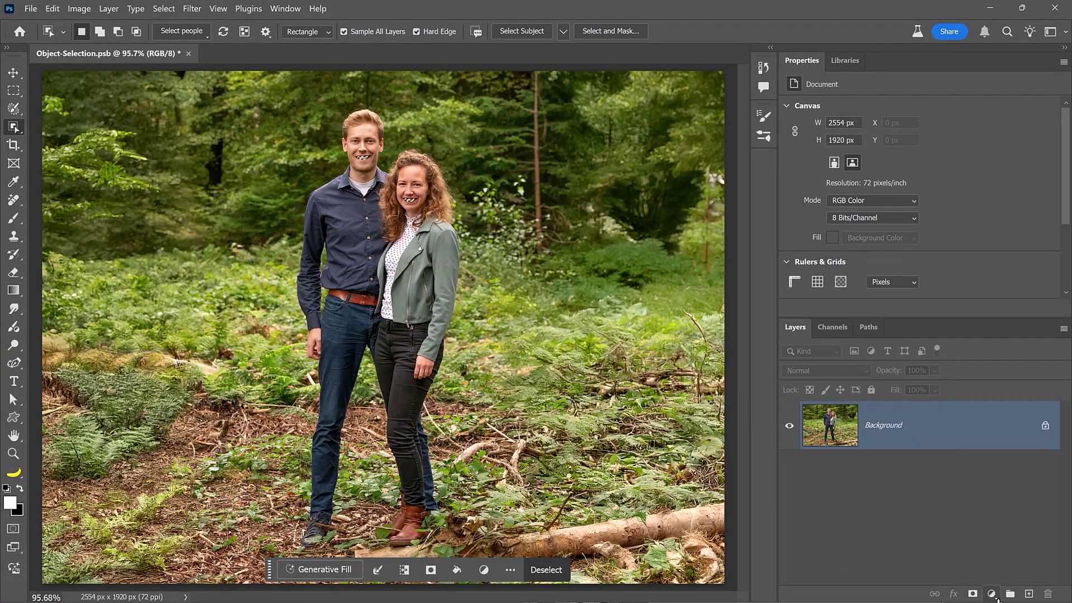
- Add a Hue/Saturation adjustment on the teeth at Lightness +12 and Saturation -9
{"action": "left_click", "coordinate": [993, 595]}
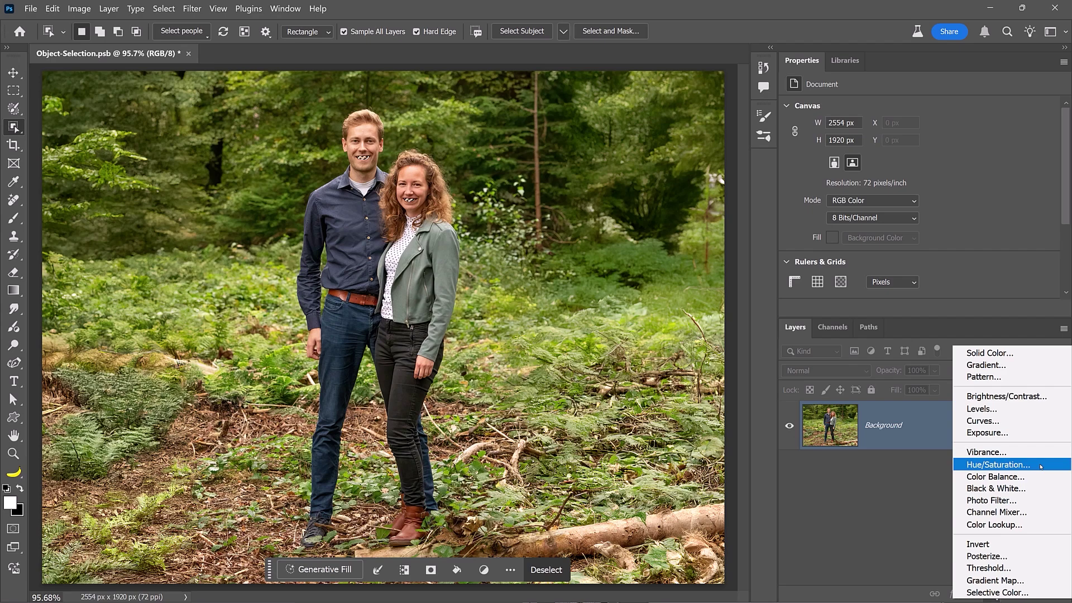
{"action": "left_click", "coordinate": [1041, 466]}
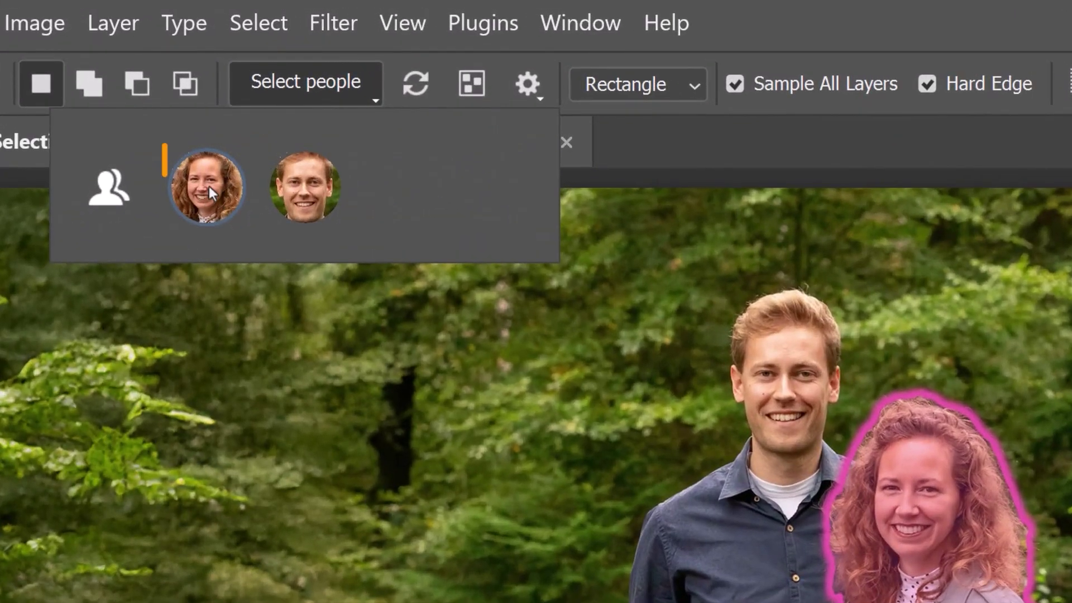
- Select the woman's jacket using the Coat option in Select people
{"action": "left_click", "coordinate": [145, 71]}
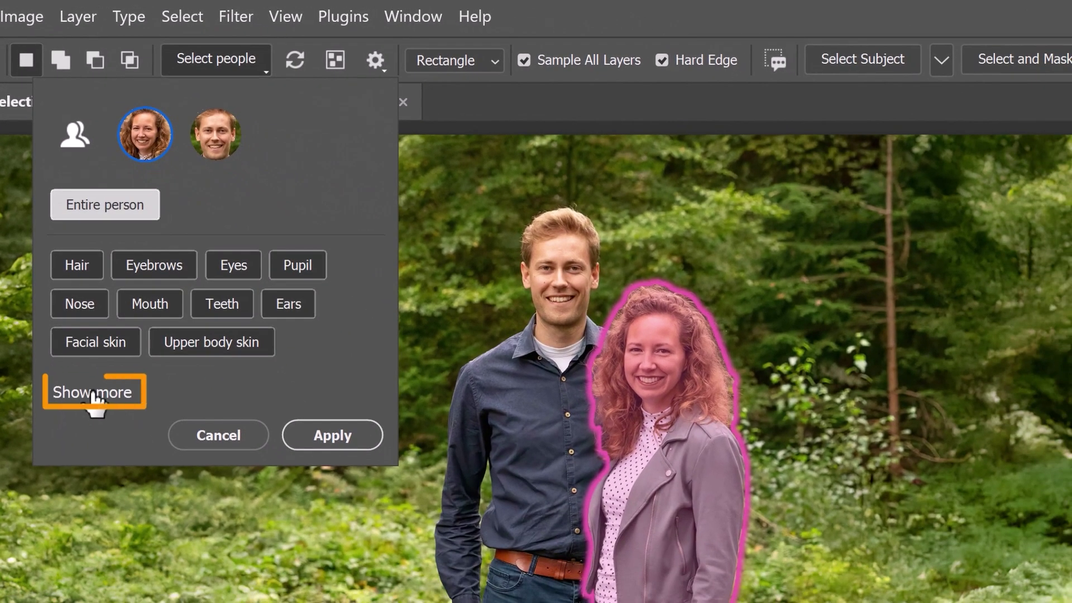
{"action": "left_click", "coordinate": [134, 550]}
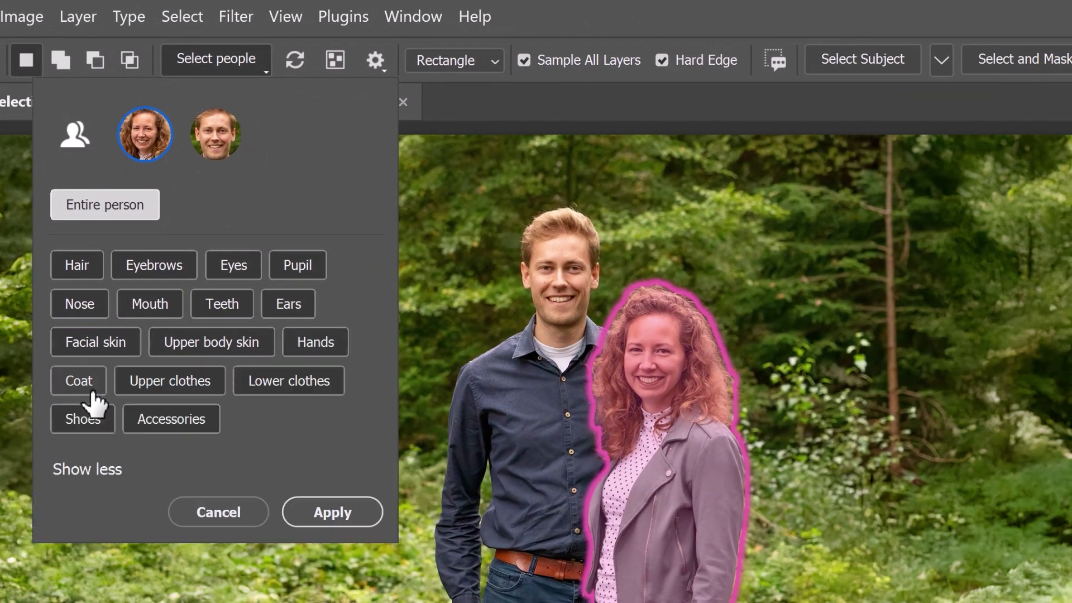
{"action": "left_click", "coordinate": [91, 388]}
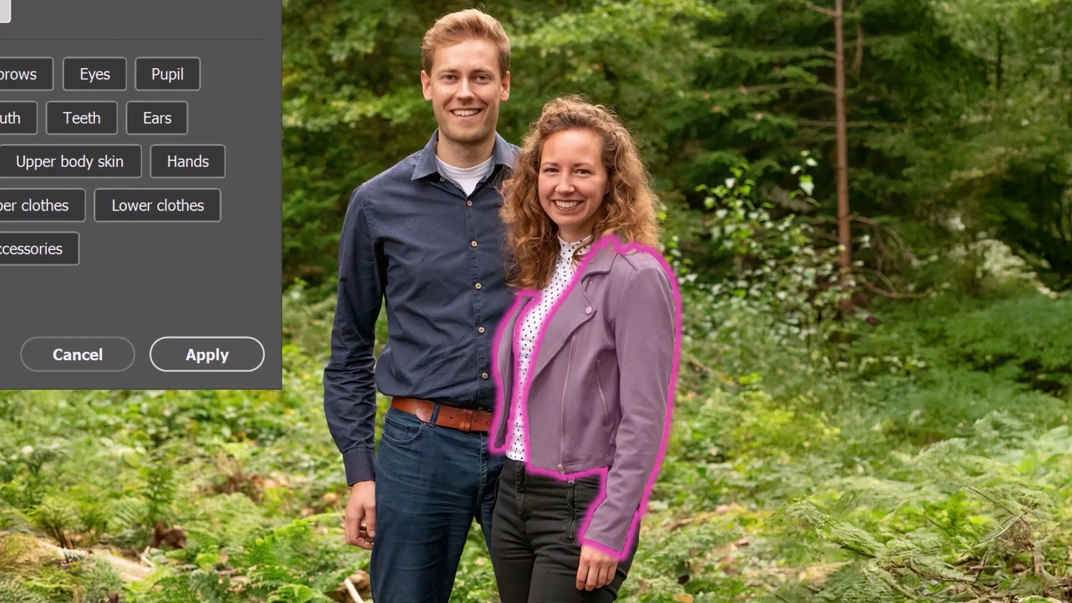
{"action": "left_click", "coordinate": [345, 306]}
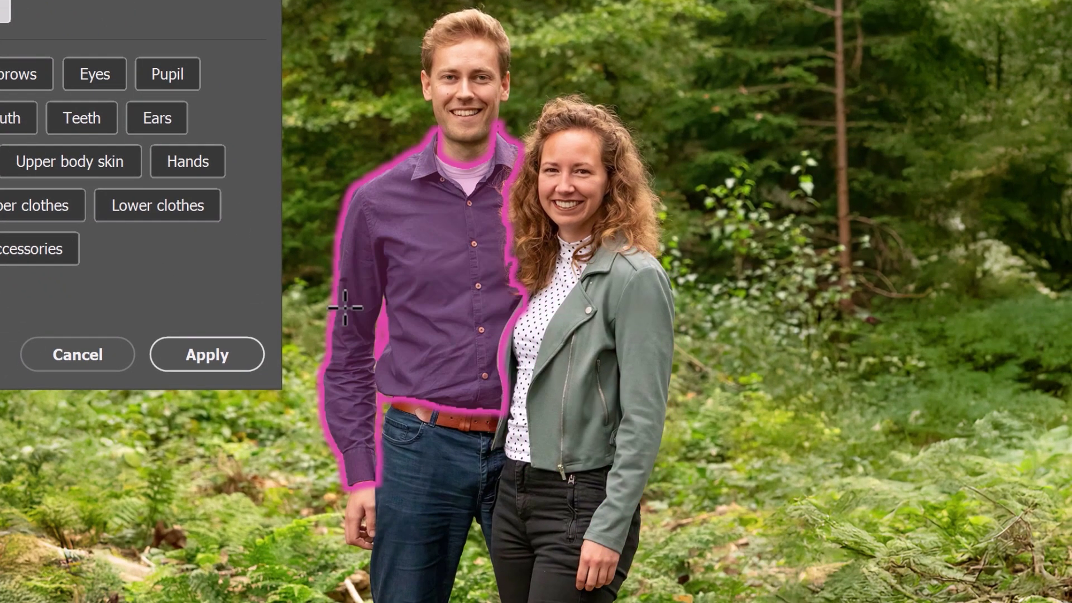
{"action": "left_click", "coordinate": [519, 324]}
{"action": "left_click", "coordinate": [520, 324]}
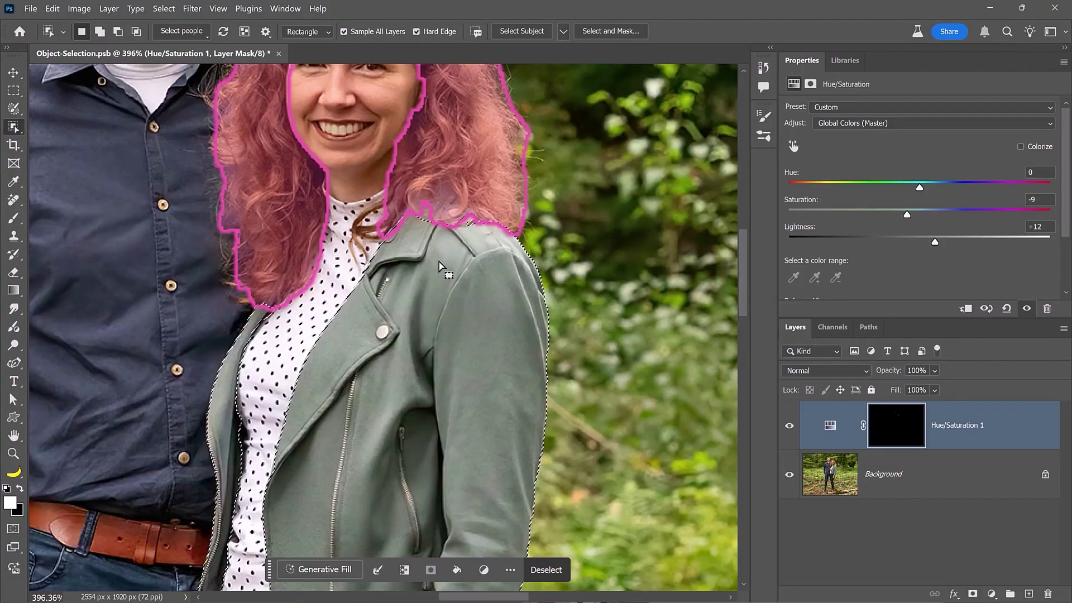
- Switch to the Selection Brush with a 30-pixel size to touch up the jacket selection
{"action": "key", "text": "l"}
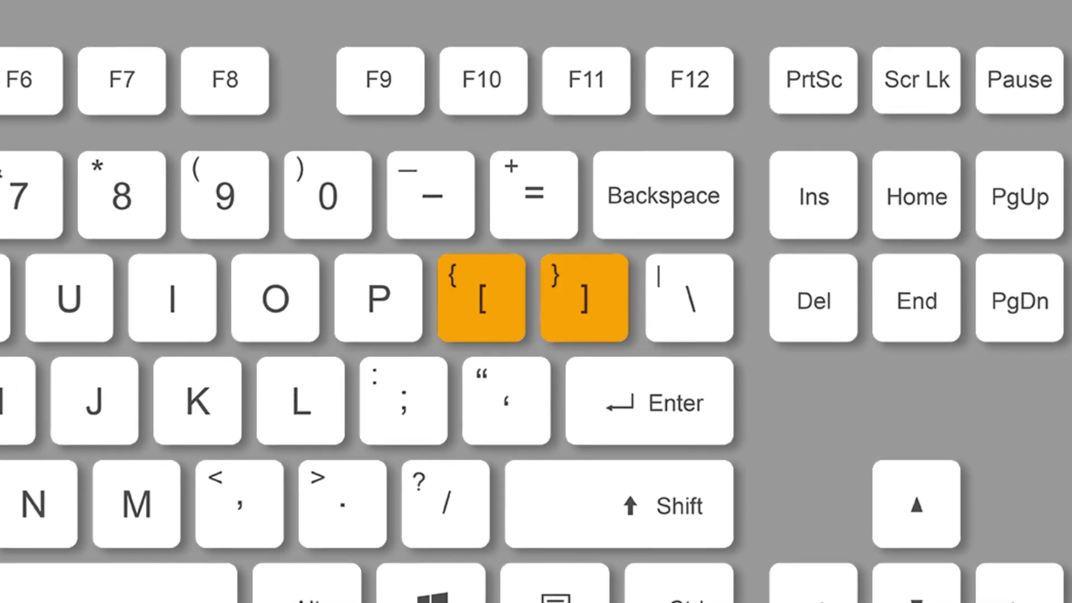
{"action": "key", "text": "bracketleft"}
{"action": "key", "text": "bracketleft"}
{"action": "key", "text": "bracketleft"}
{"action": "key", "text": "bracketleft"}
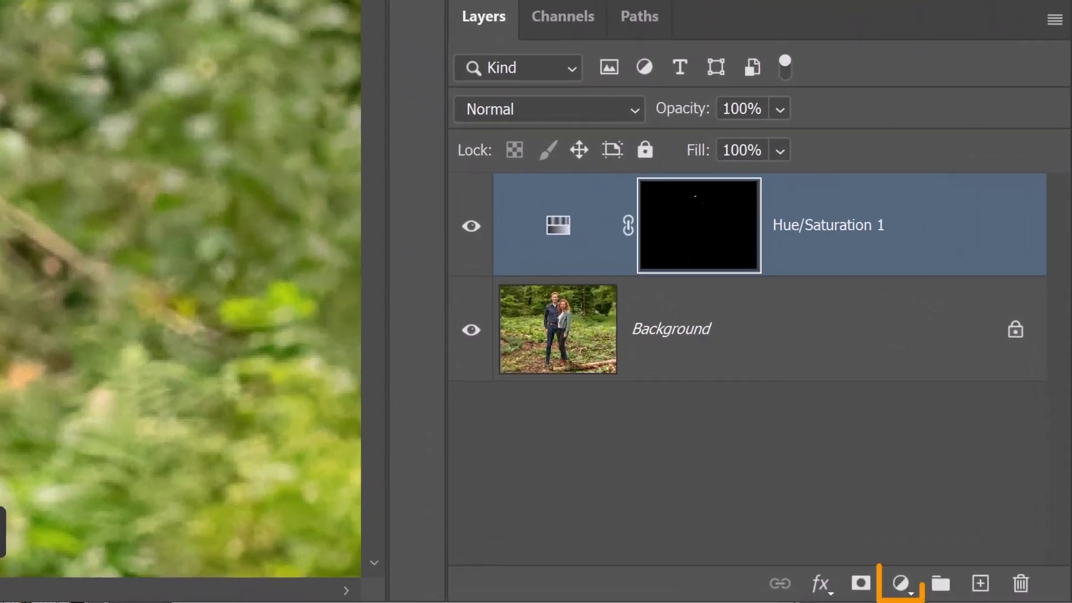
- Colorize the jacket red with a Hue/Saturation layer at Hue 2 and Saturation 49
{"action": "left_click", "coordinate": [991, 594]}
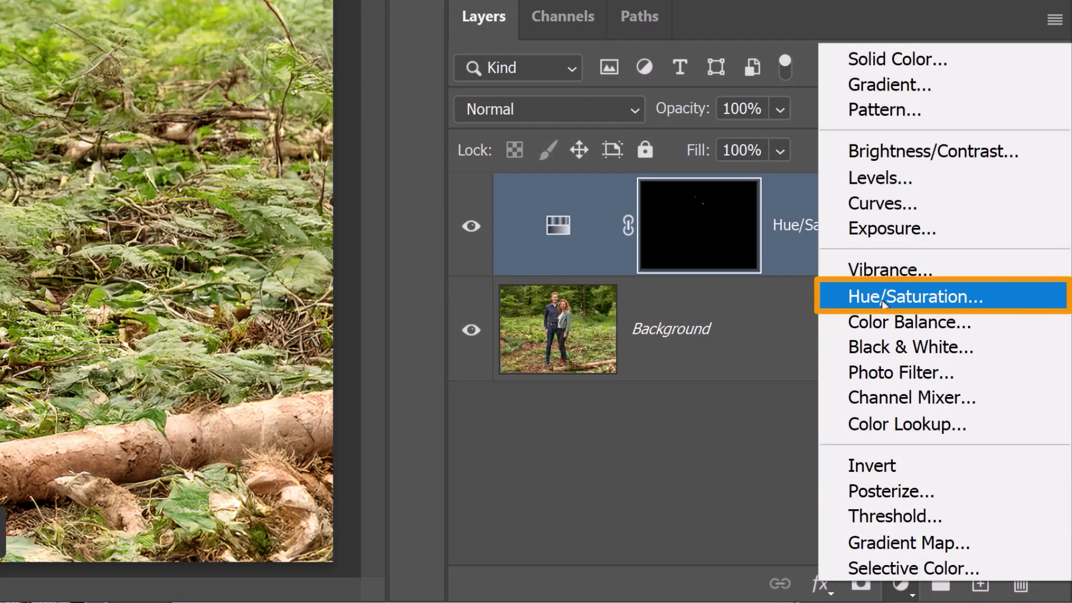
{"action": "left_click", "coordinate": [1000, 304]}
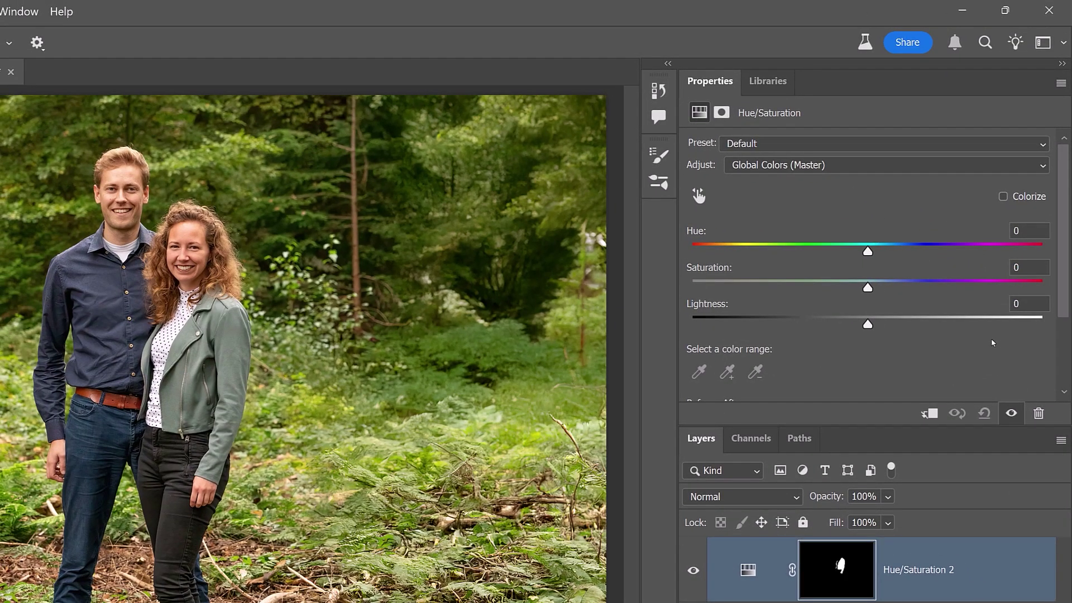
{"action": "left_click", "coordinate": [1004, 196]}
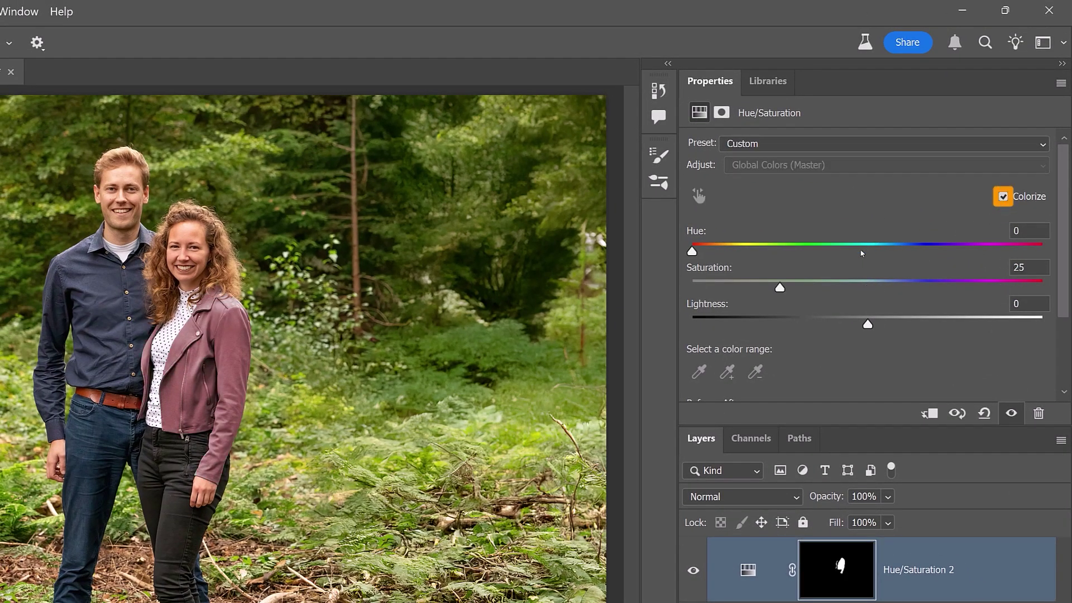
{"action": "left_click_drag", "start_coordinate": [693, 252], "coordinate": [713, 251]}
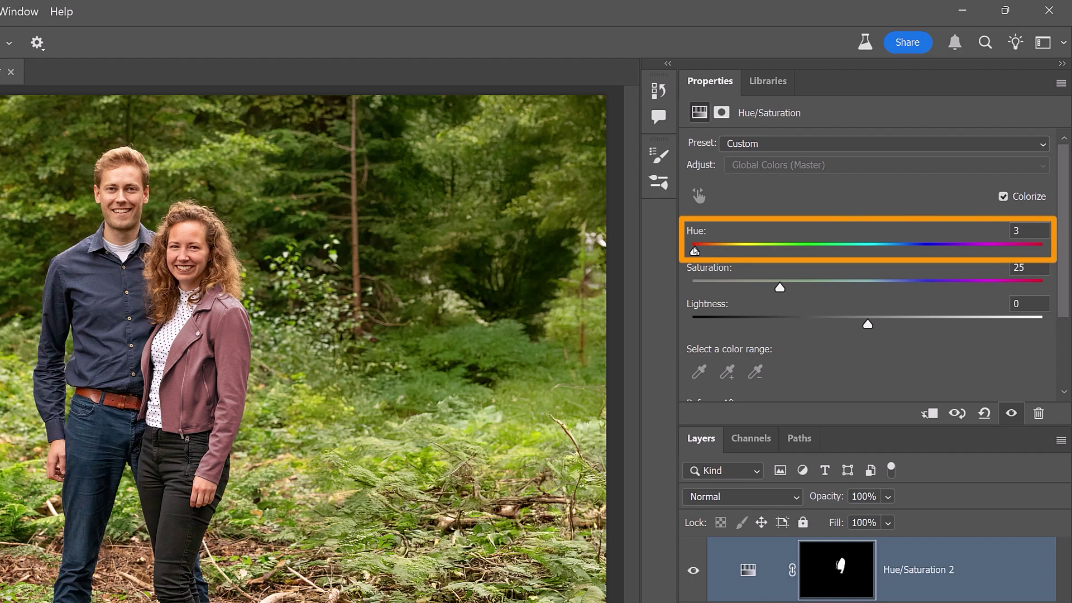
{"action": "left_click_drag", "start_coordinate": [781, 288], "coordinate": [877, 288]}
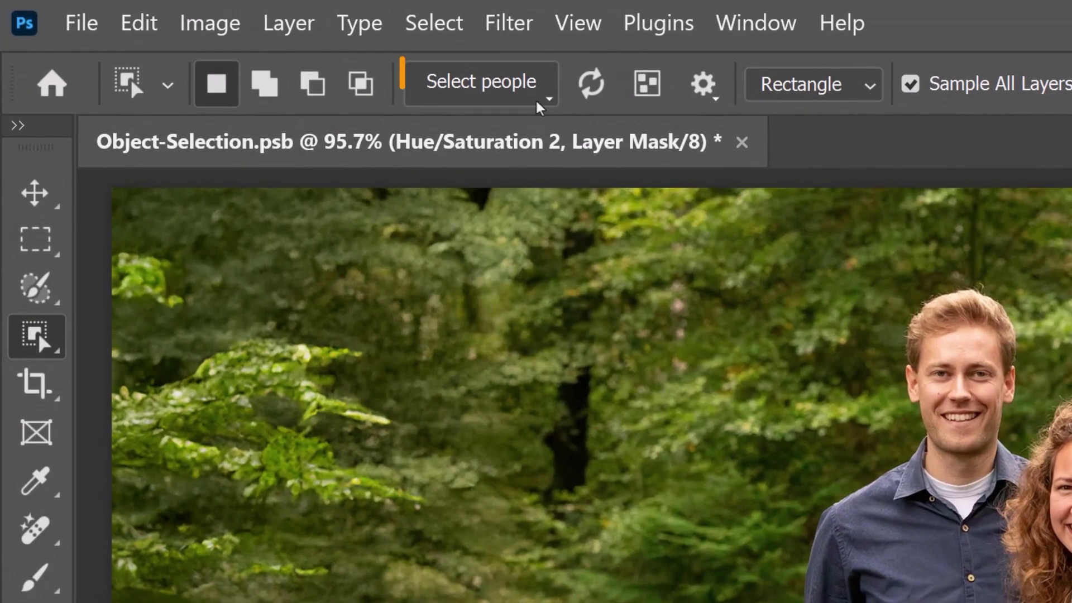
- Pick the man in Select people and expand the extra options to reach Lower clothes
{"action": "left_click", "coordinate": [200, 36]}
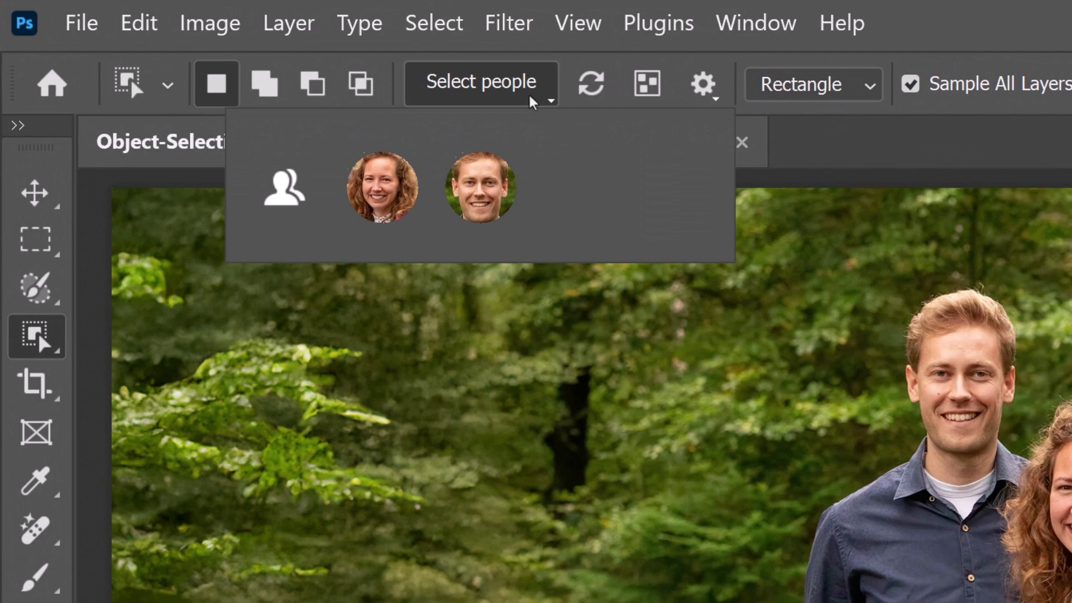
{"action": "left_click", "coordinate": [490, 190]}
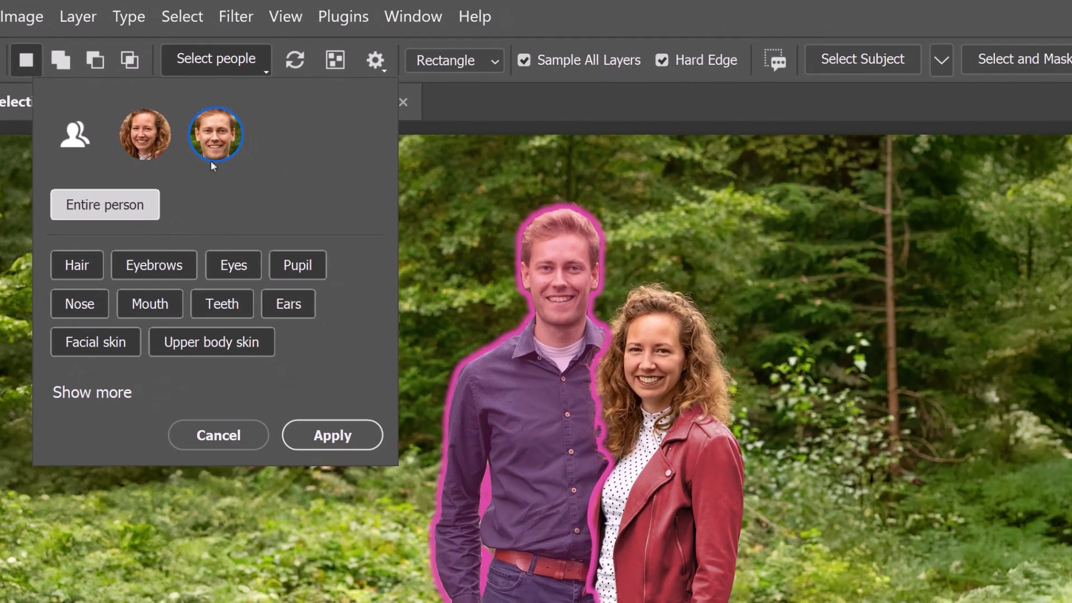
{"action": "left_click", "coordinate": [123, 394]}
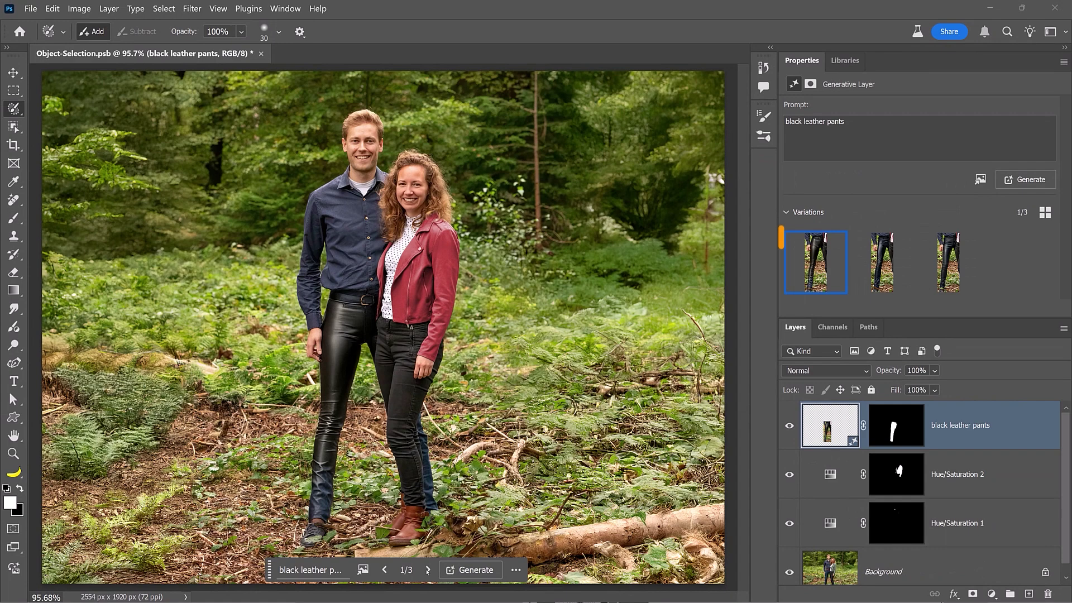
- Keep the second of three black leather pants variations
{"action": "left_click", "coordinate": [428, 569]}
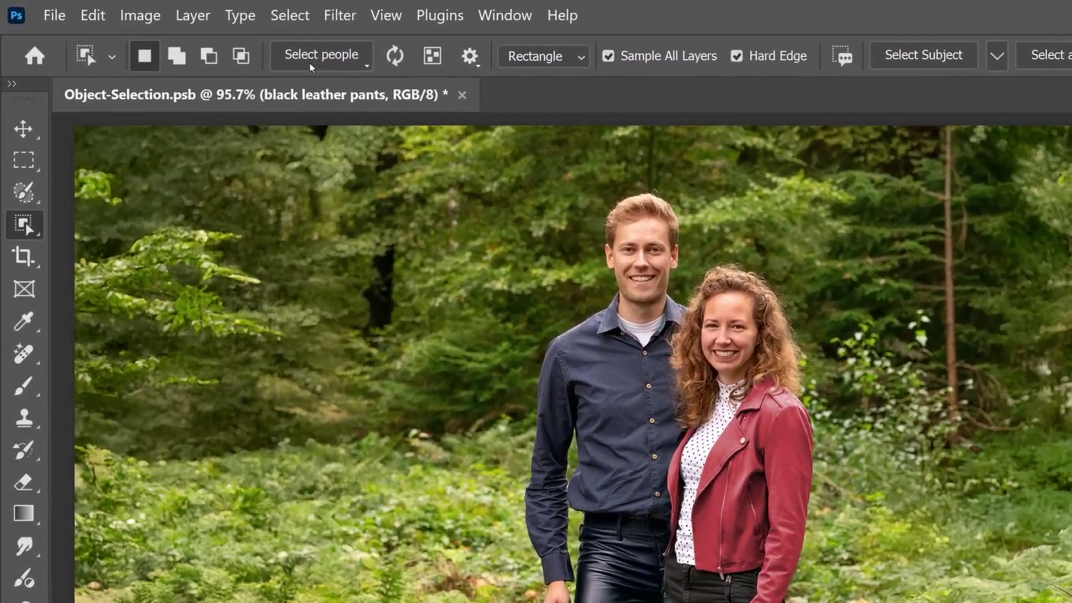
{"action": "left_click", "coordinate": [176, 35]}
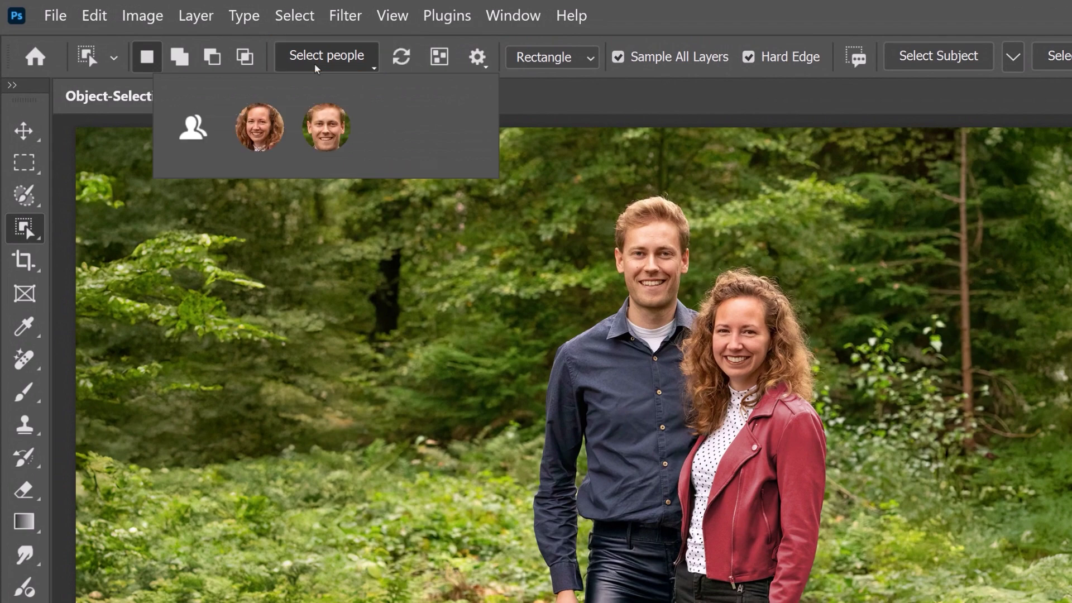
- Select the entire woman through the Select people options
{"action": "left_click", "coordinate": [259, 133]}
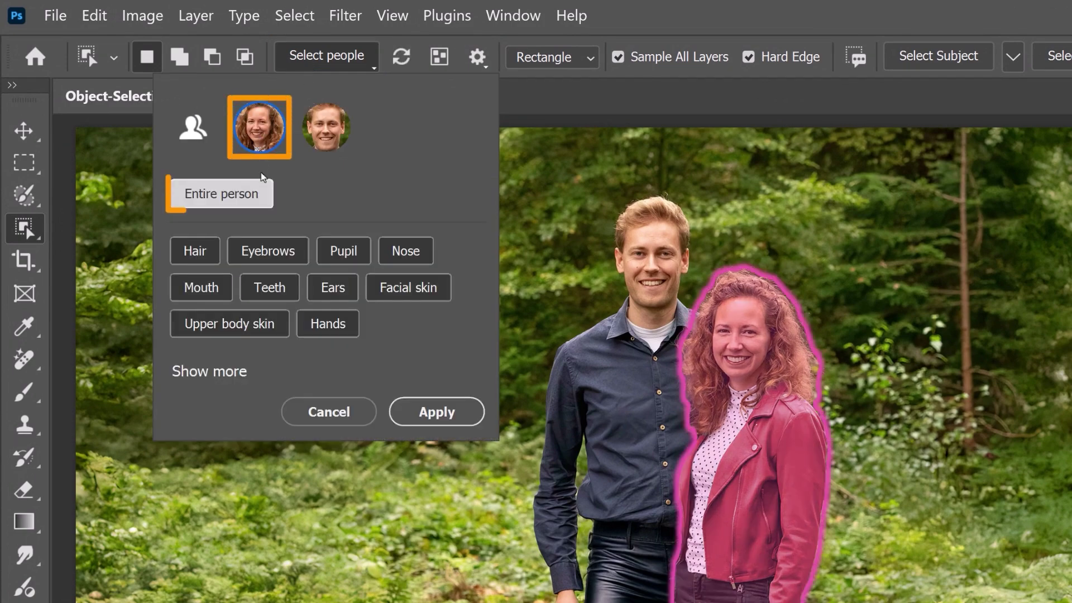
{"action": "left_click", "coordinate": [442, 419]}
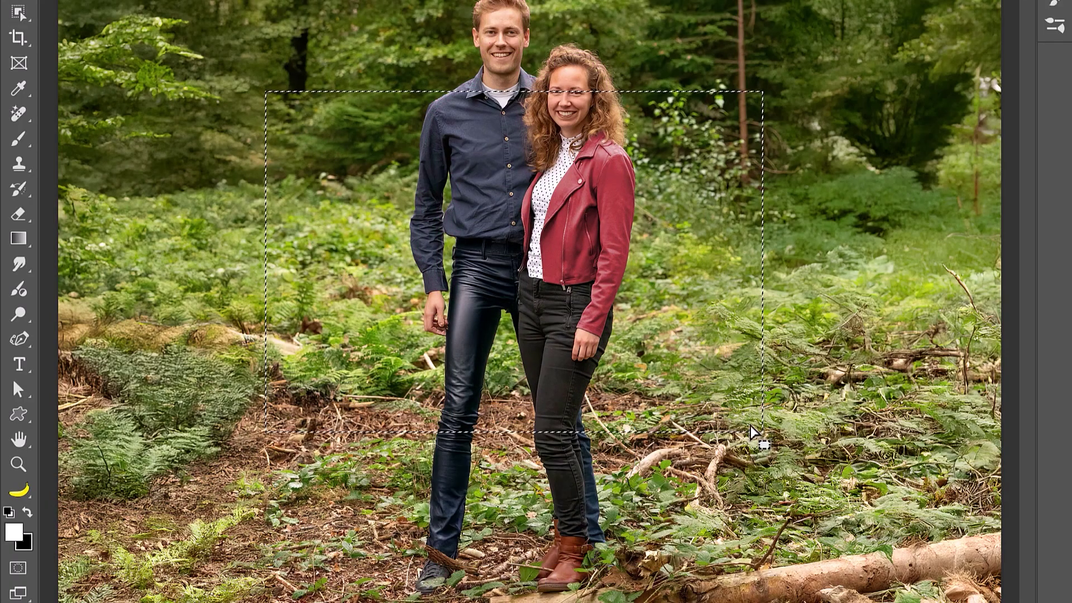
- Subtract the woman's jeans from her selection with the Object Selection tool and Alt
{"action": "key", "text": "w"}
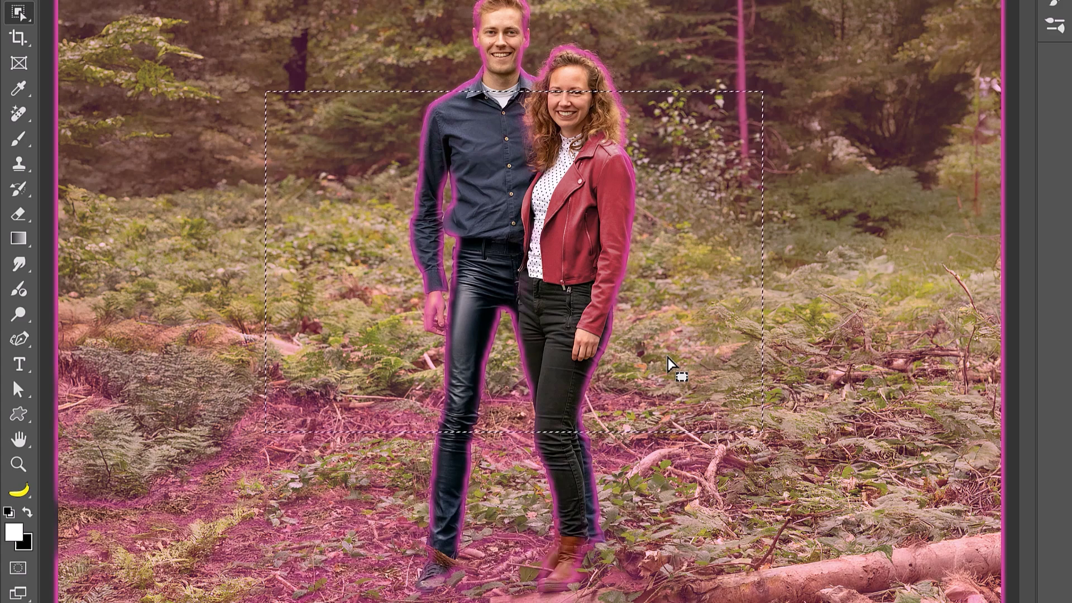
{"action": "key", "text": "alt"}
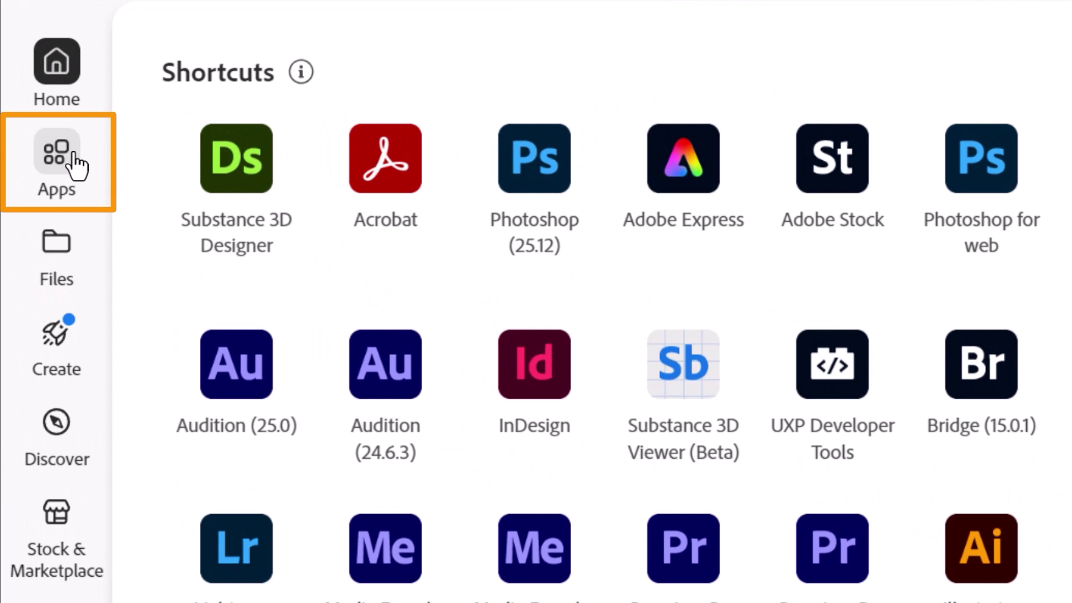
- Show the Beta apps list in Creative Cloud to find Photoshop (Beta)
{"action": "left_click", "coordinate": [74, 160]}
{"action": "left_click", "coordinate": [363, 85]}
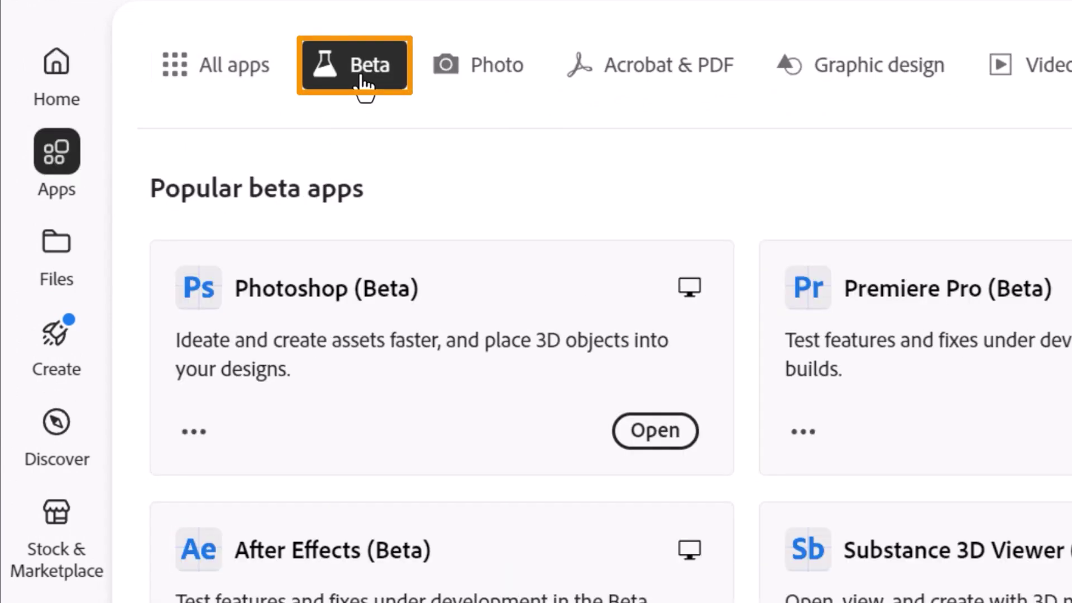